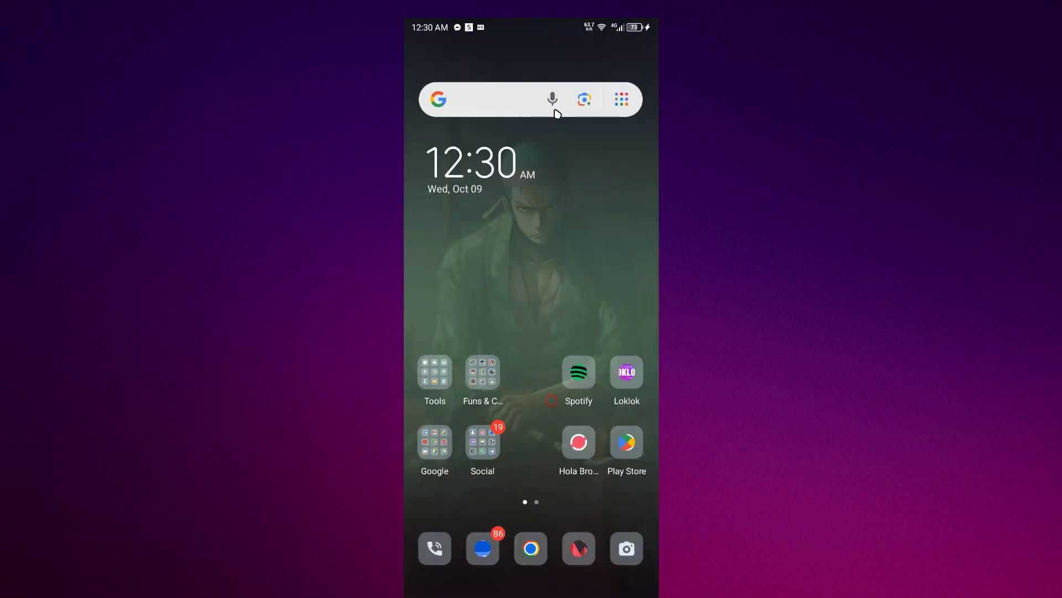
drag(503, 396, 523, 251)
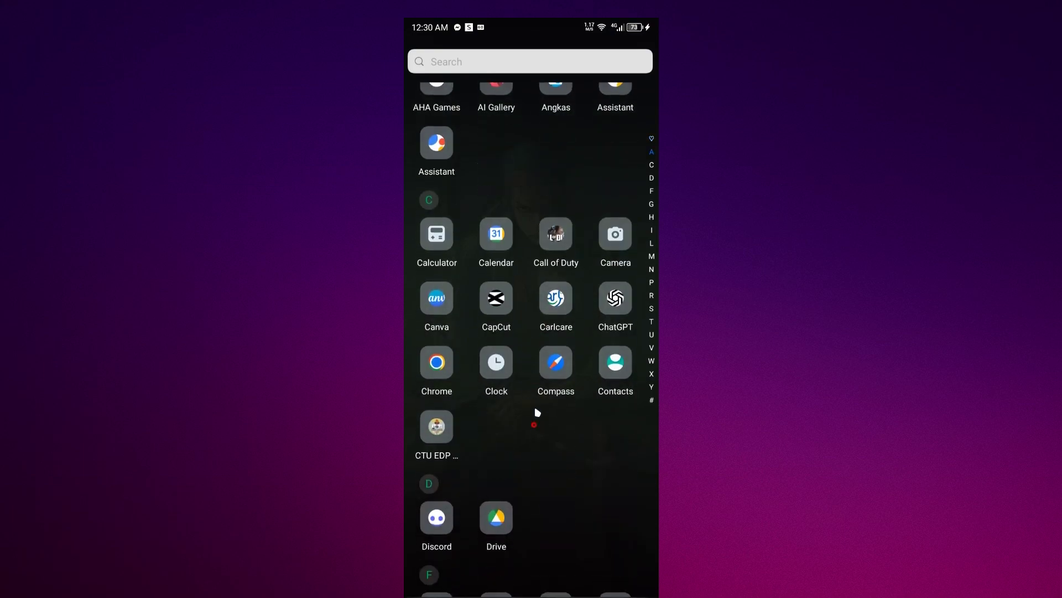
scroll(535, 429, down, 10)
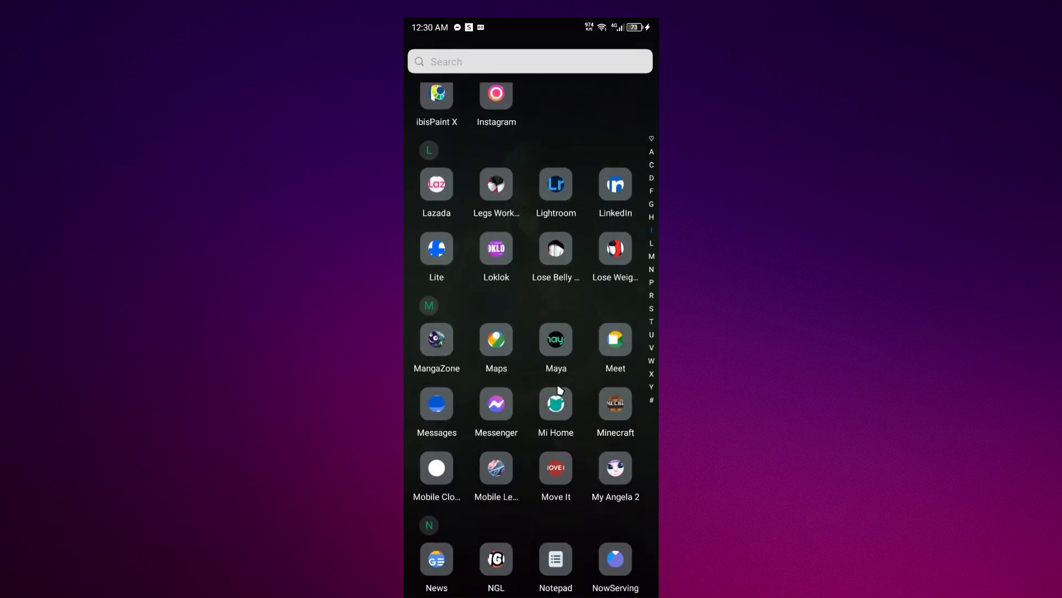
scroll(559, 389, down, 10)
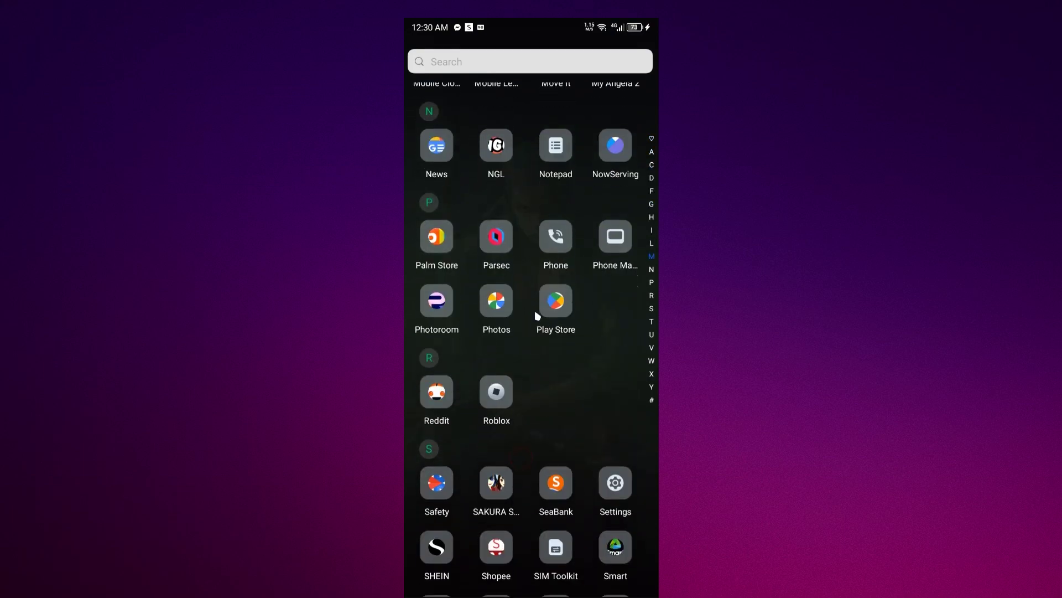
Launch TikTok from the app search results and go to your own profile.
click(557, 112)
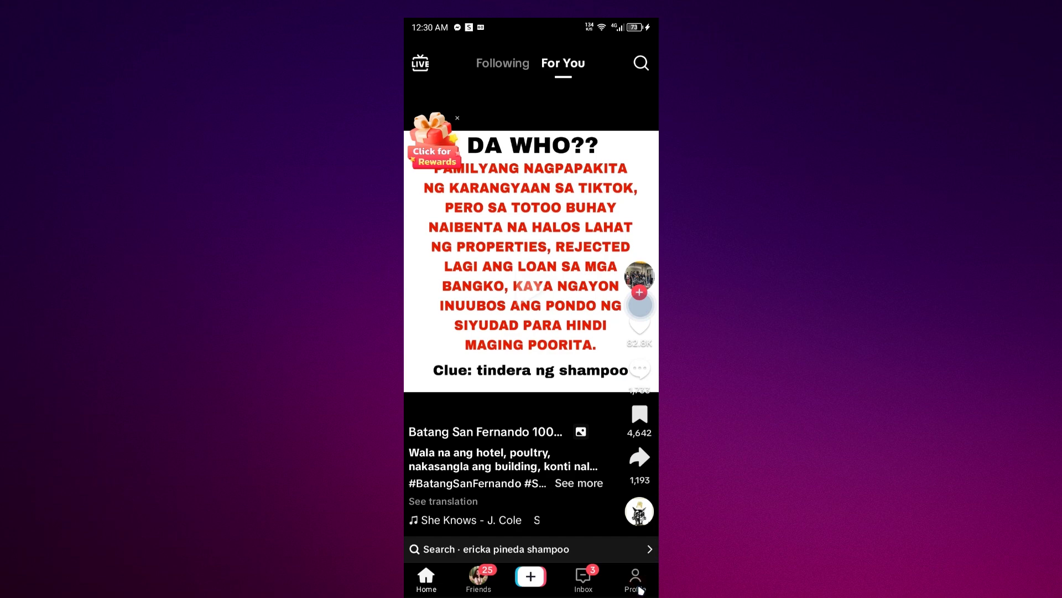
click(639, 588)
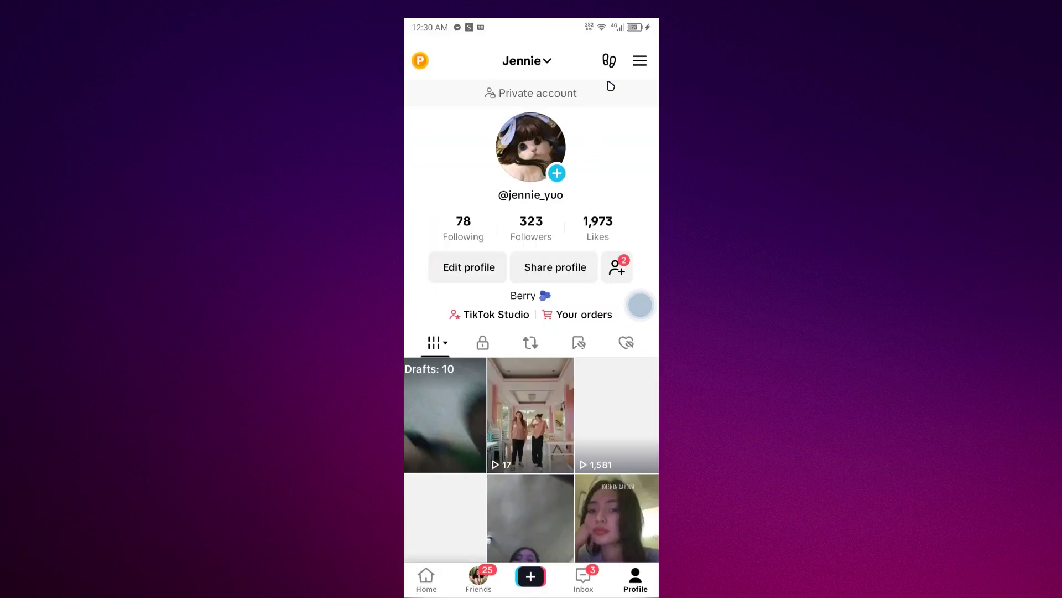
Go through Settings and privacy to Account and choose Switch to Business Account.
click(641, 62)
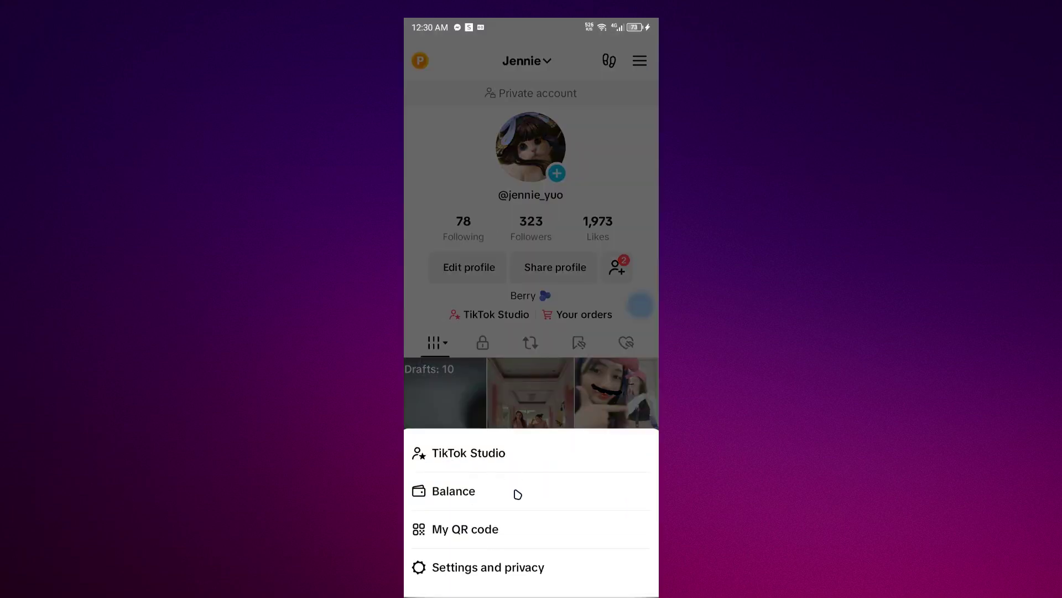
click(491, 569)
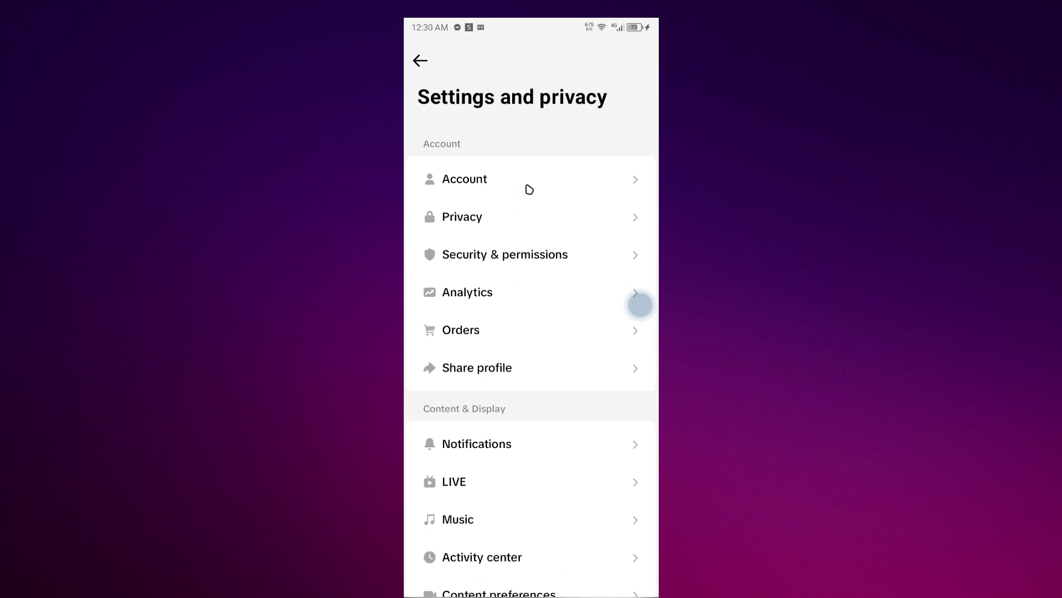
scroll(524, 291, down, 3)
click(516, 116)
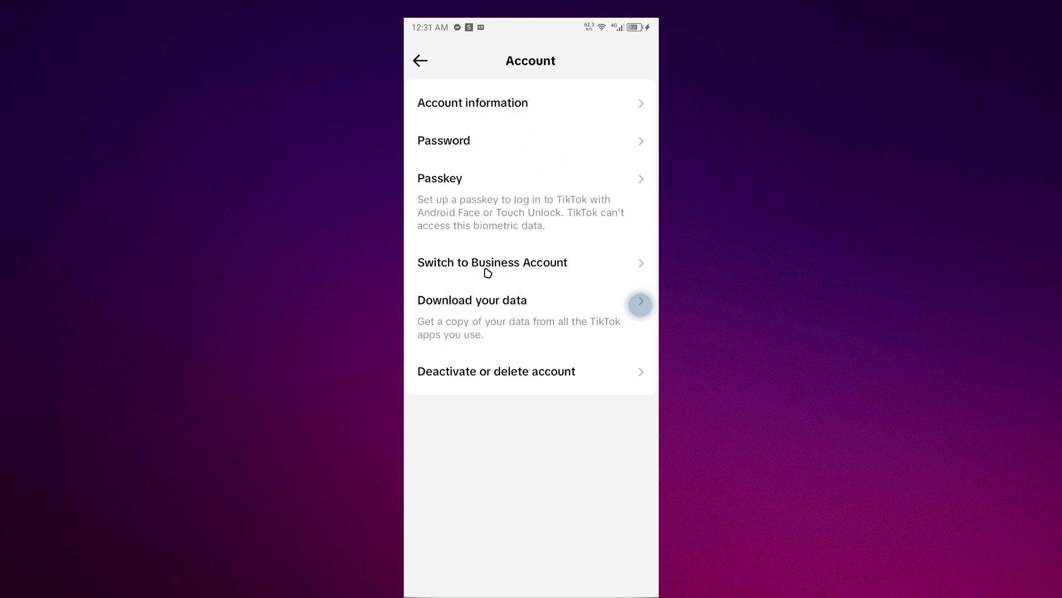
click(569, 267)
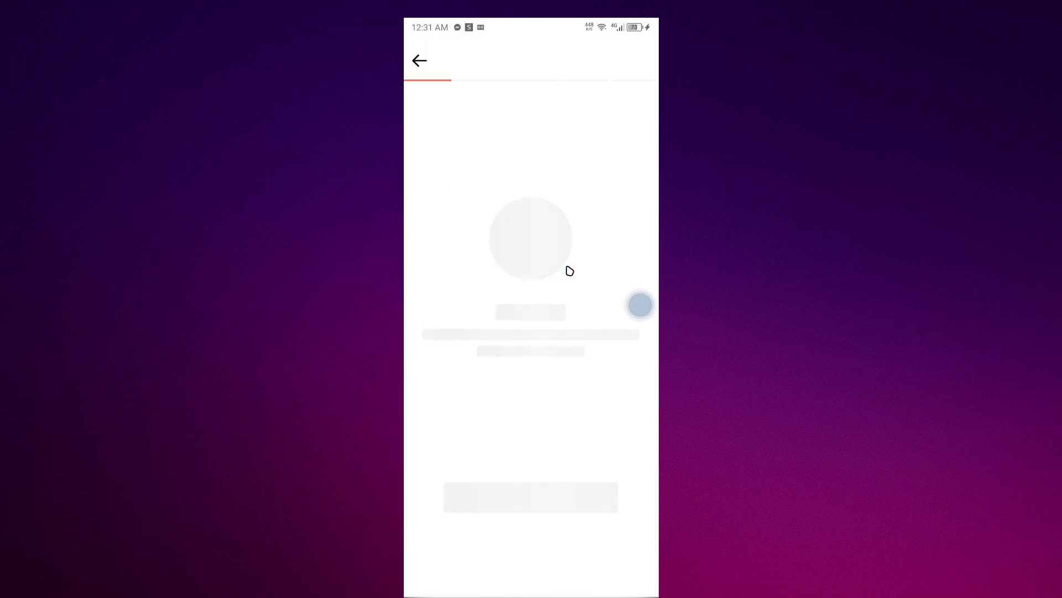
Advance through the business intro pages and accept that business accounts are public.
click(547, 498)
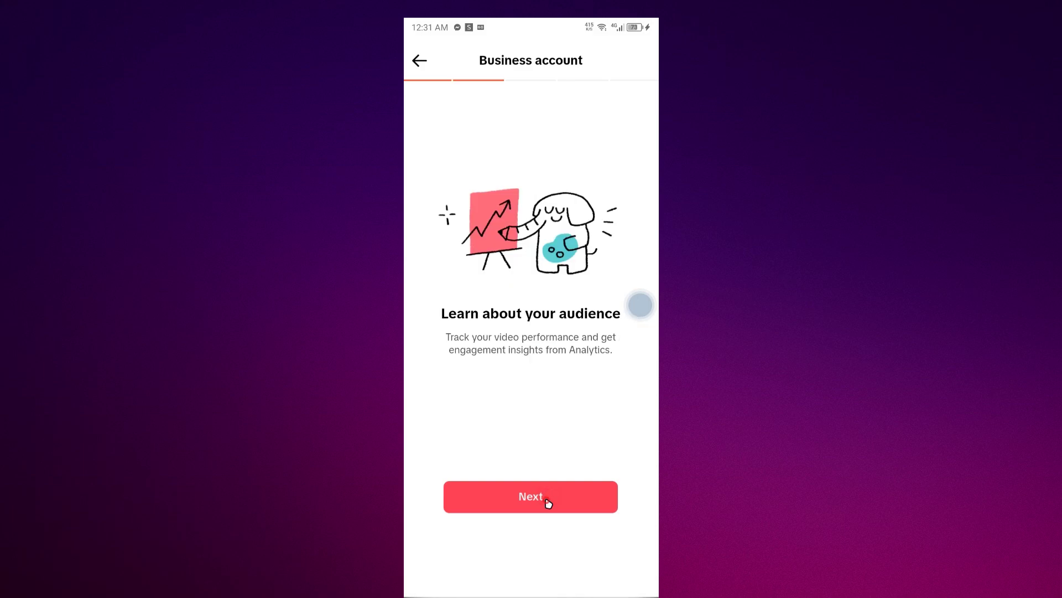
click(548, 501)
click(548, 501)
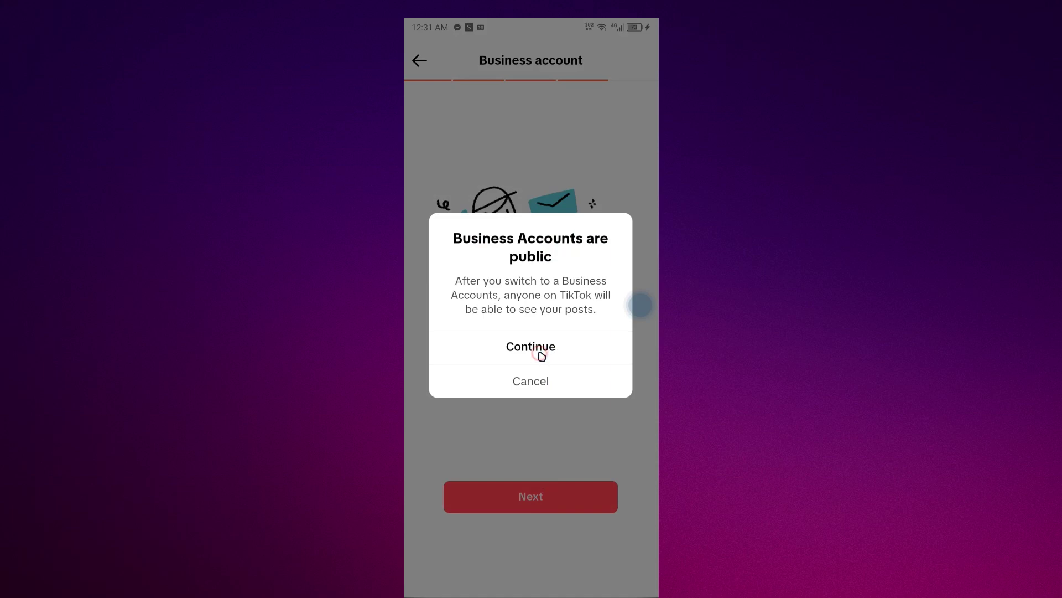
click(541, 355)
scroll(551, 437, down, 10)
scroll(498, 449, down, 2)
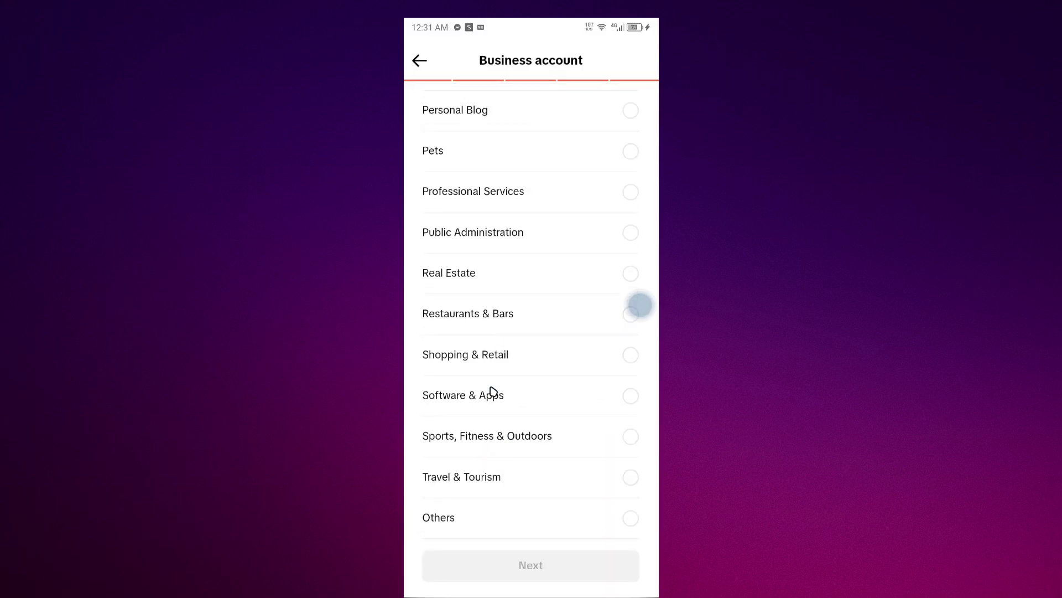
scroll(498, 398, up, 12)
scroll(528, 366, down, 1)
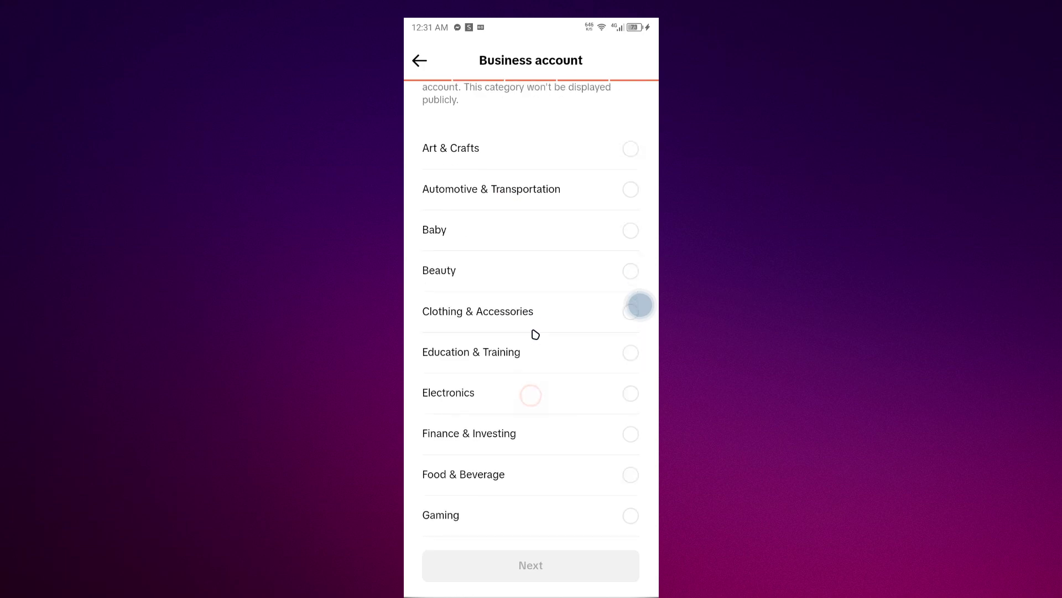
Choose Beauty as the business category, then leave Business suite for the profile.
click(513, 283)
click(556, 566)
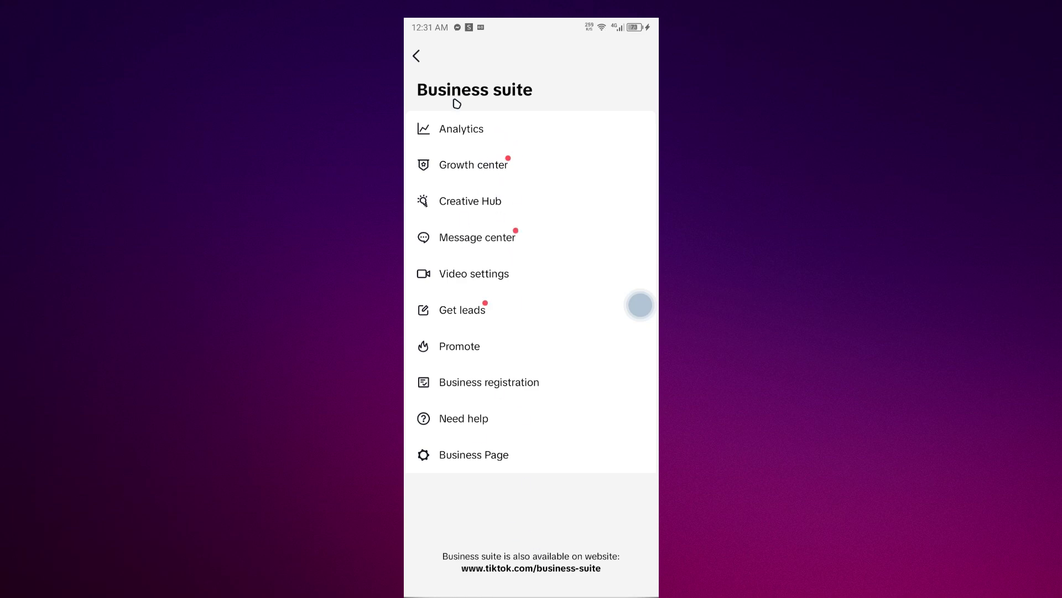
click(417, 56)
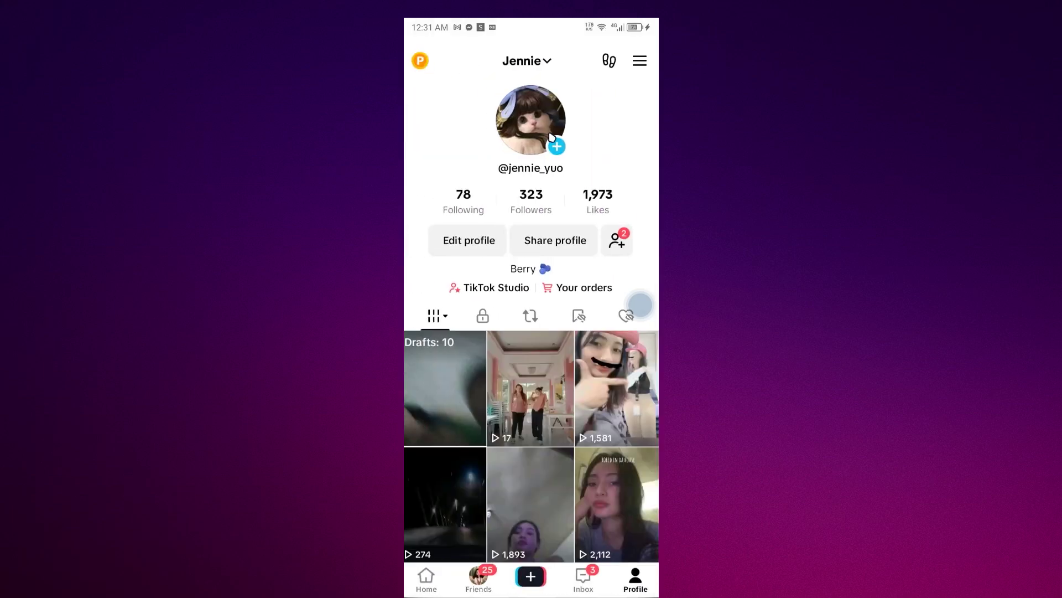
click(640, 61)
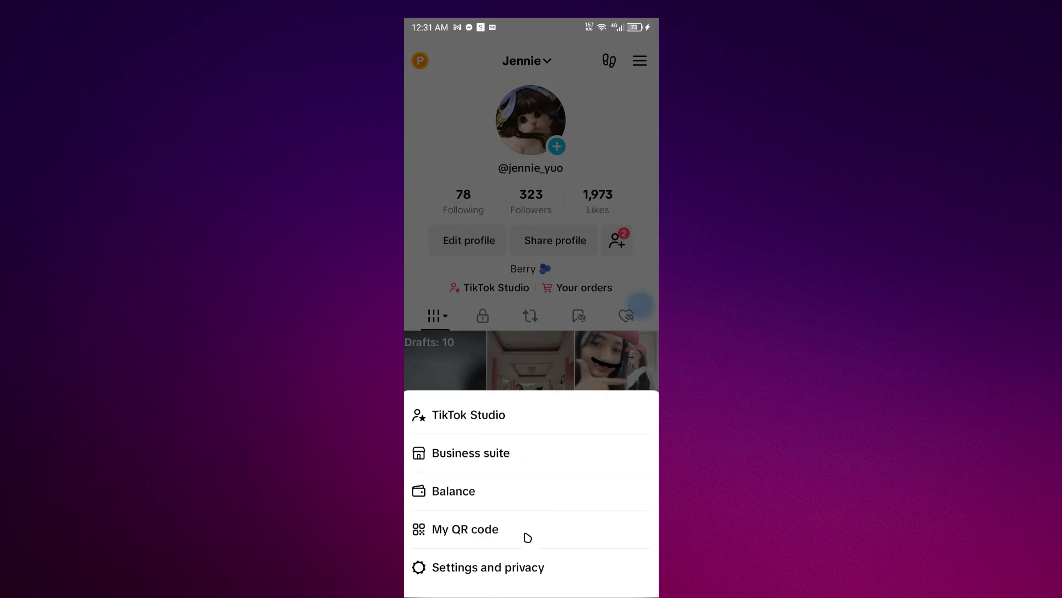
Use Settings and privacy > Account to switch to a Personal Account, confirming the switch.
click(514, 573)
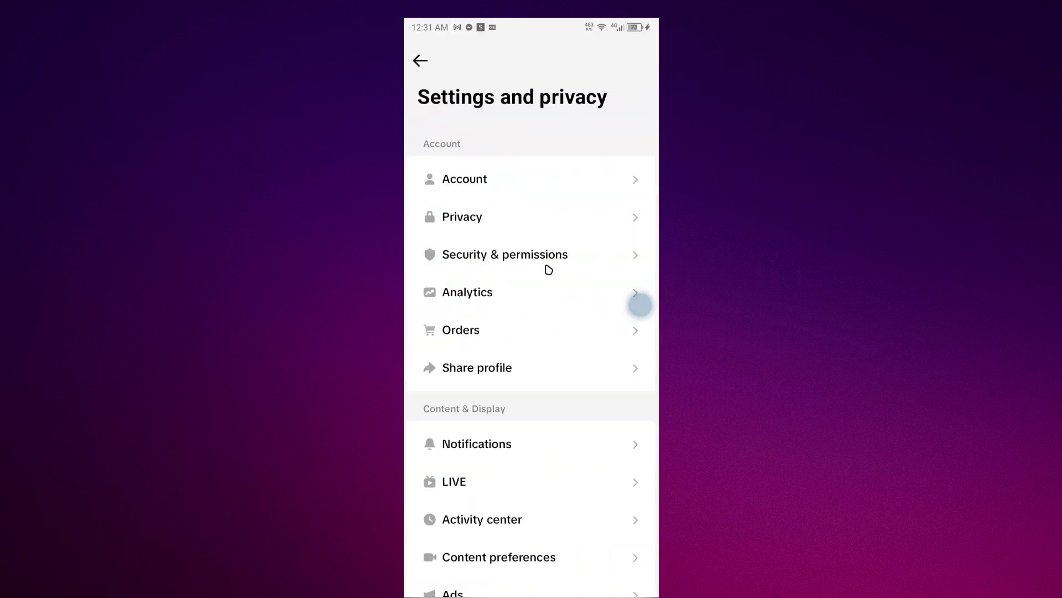
click(558, 184)
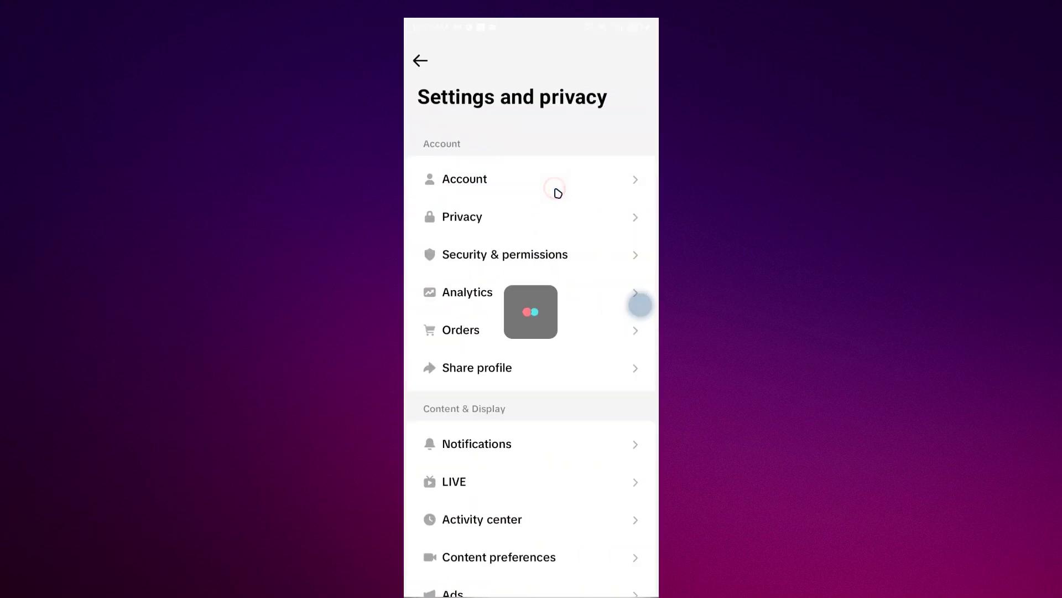
click(490, 270)
click(534, 393)
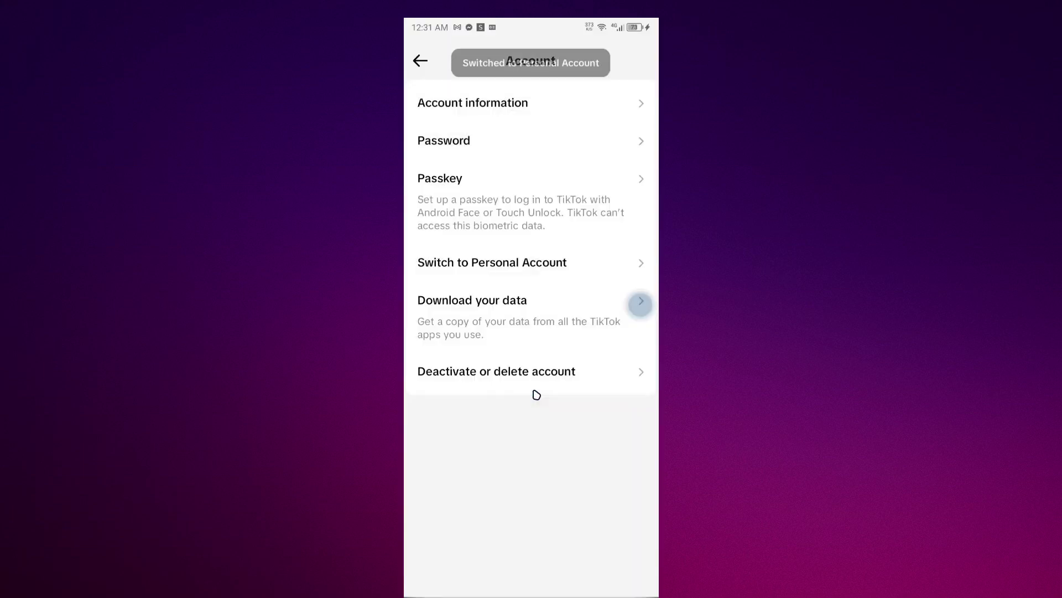
click(422, 62)
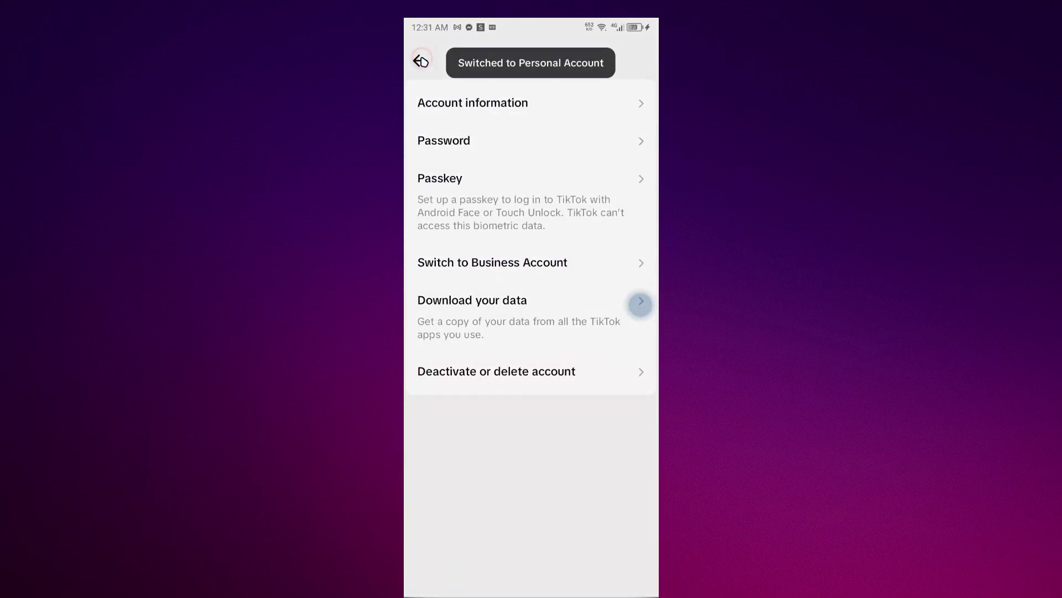